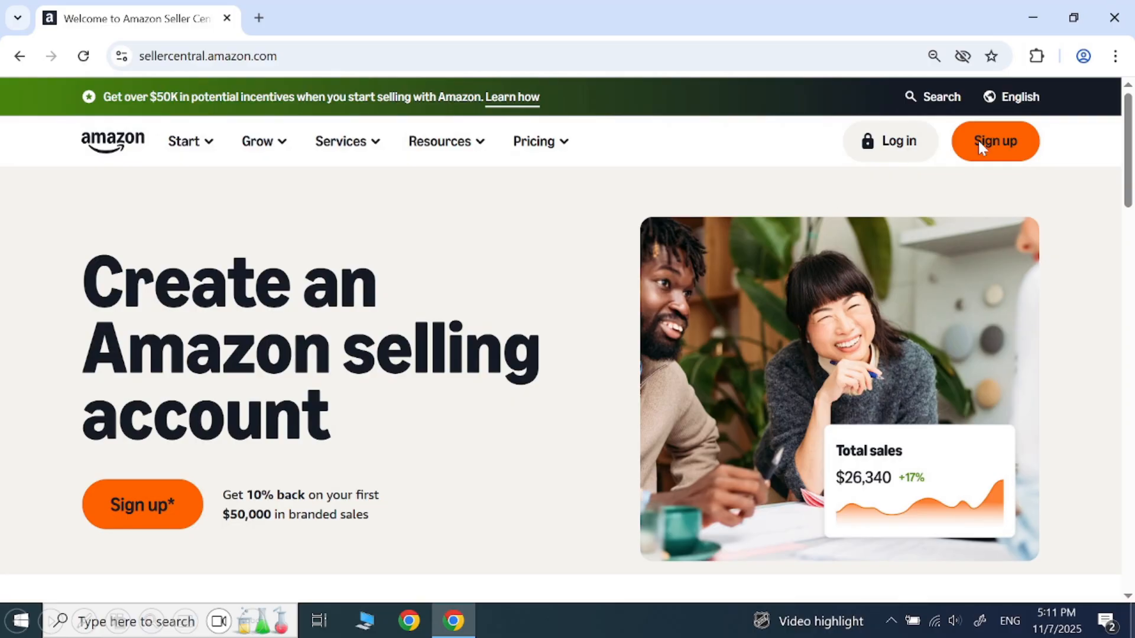
# Step: From the Seller Central homepage, go to Sign up and choose to create a new Amazon account
pyautogui.click(979, 142)
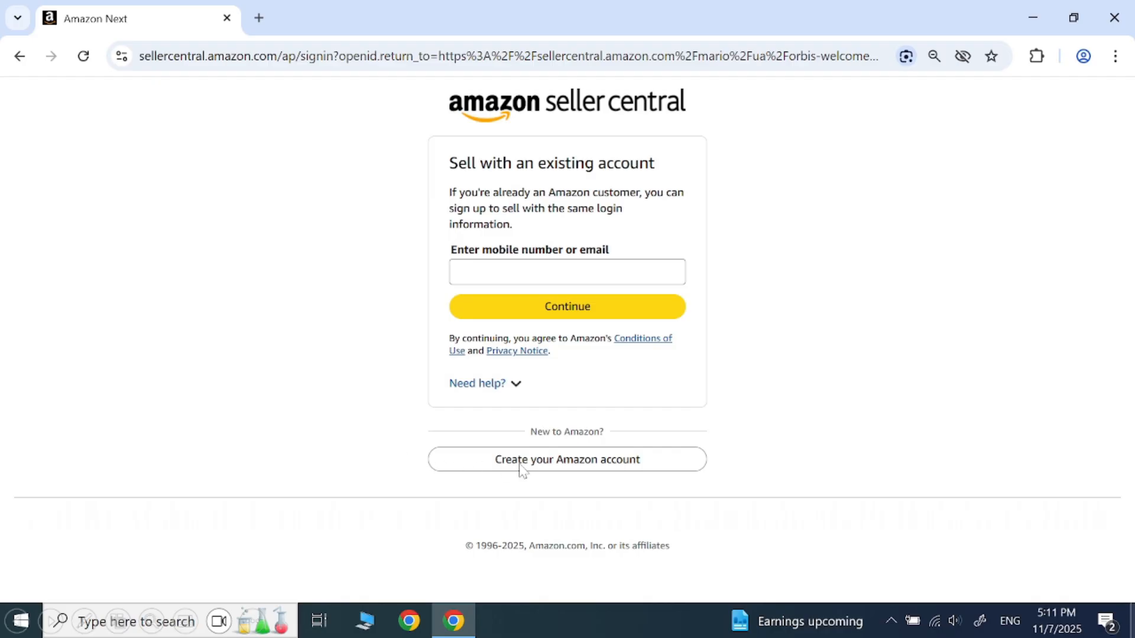
pyautogui.click(572, 470)
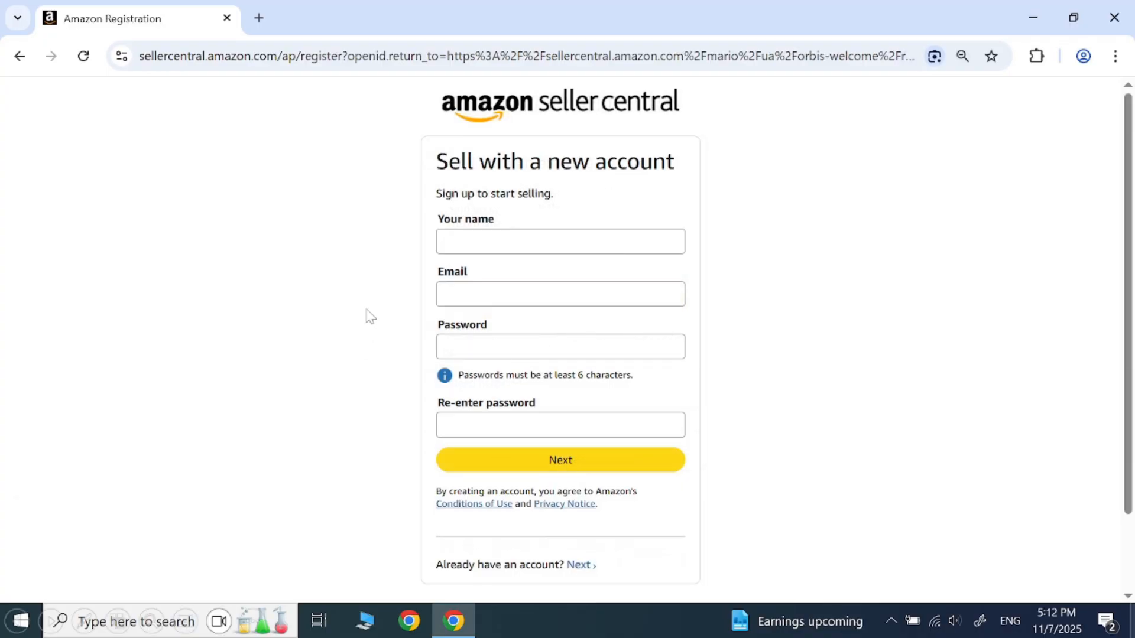
# Step: Enter the seller's full name, e-mail address and password twice, then submit the registration form
pyautogui.click(464, 245)
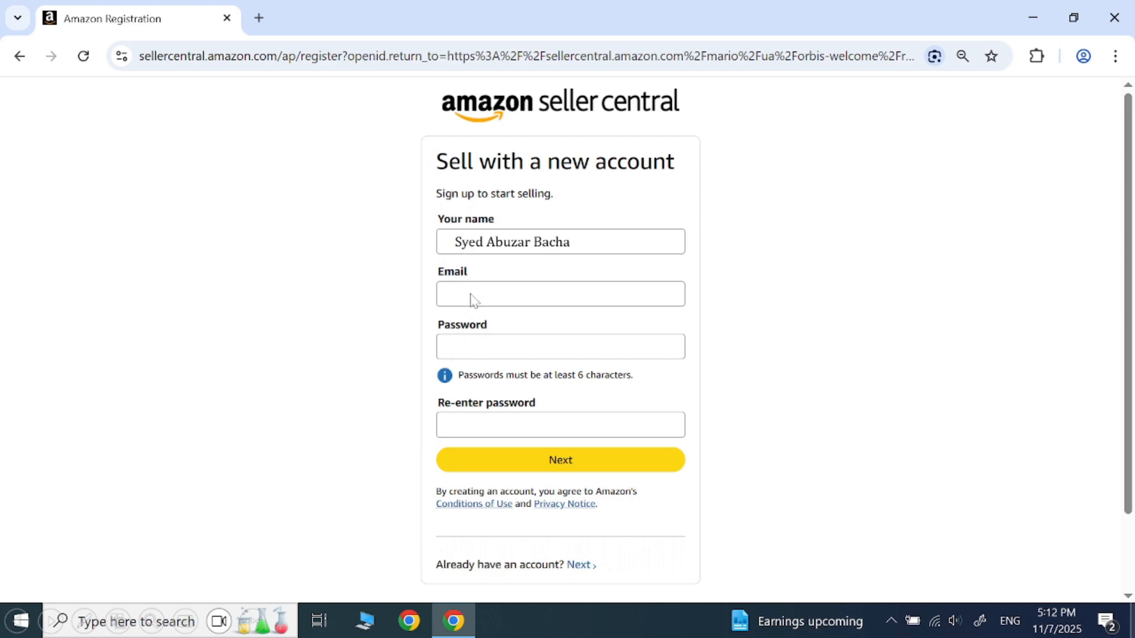
pyautogui.click(473, 300)
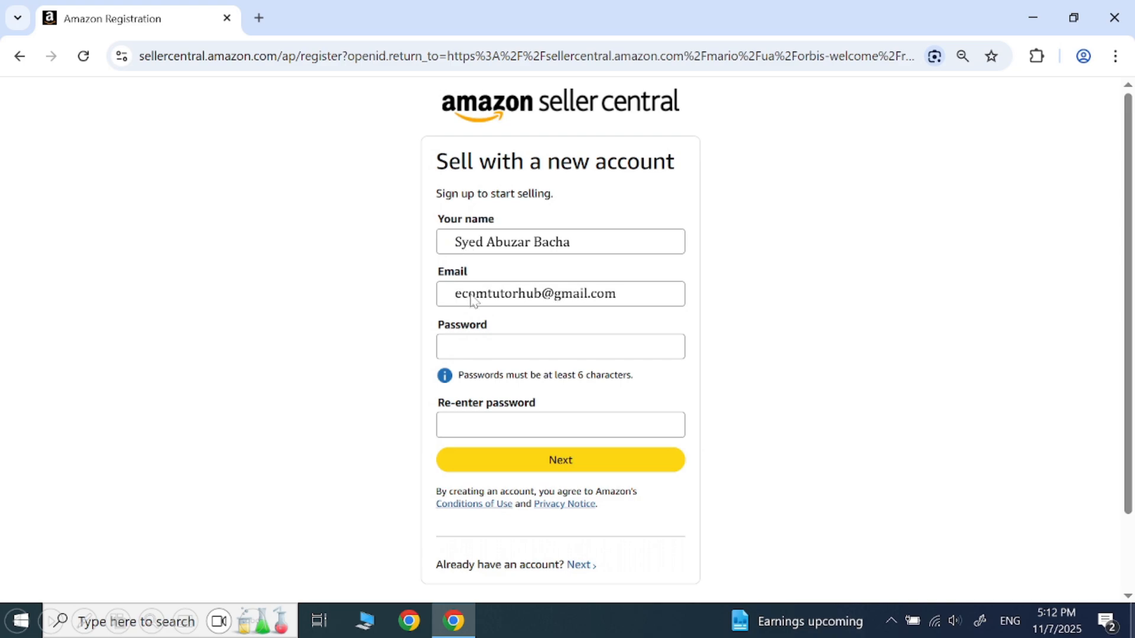
pyautogui.click(477, 350)
pyautogui.write('••••••••••••••••')
pyautogui.click(478, 426)
pyautogui.write('••••••••••••••••')
pyautogui.click(556, 461)
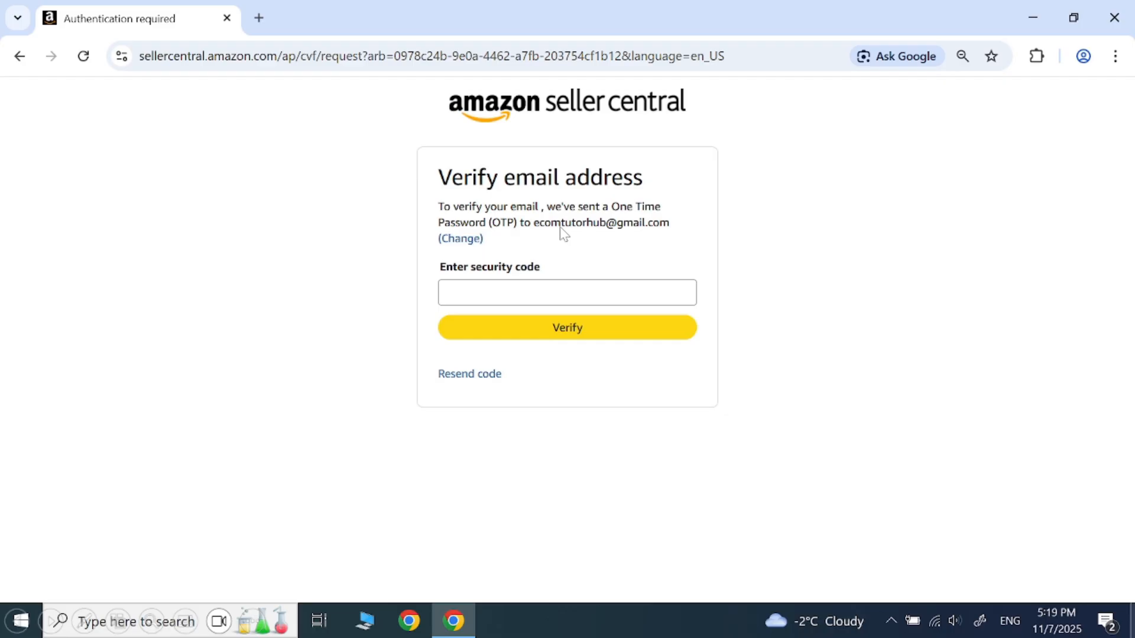
# Step: Verify the e-mail address with the emailed security code
pyautogui.click(471, 297)
pyautogui.click(561, 329)
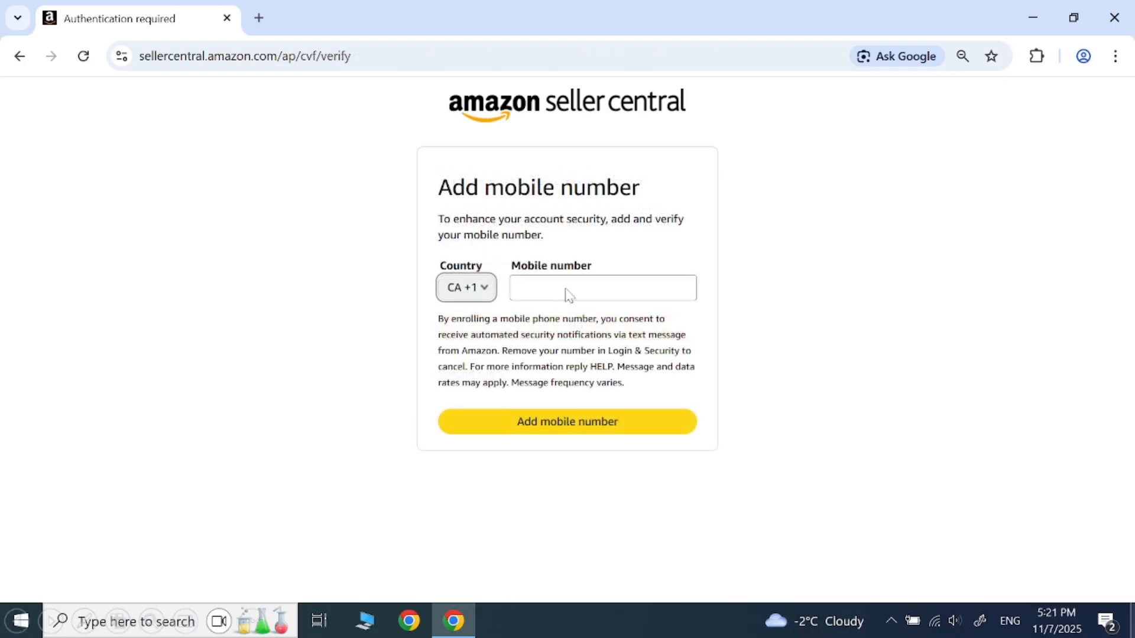
# Step: Add the mobile number, confirm it with the texted one-time code, and create the account
pyautogui.click(528, 290)
pyautogui.click(545, 424)
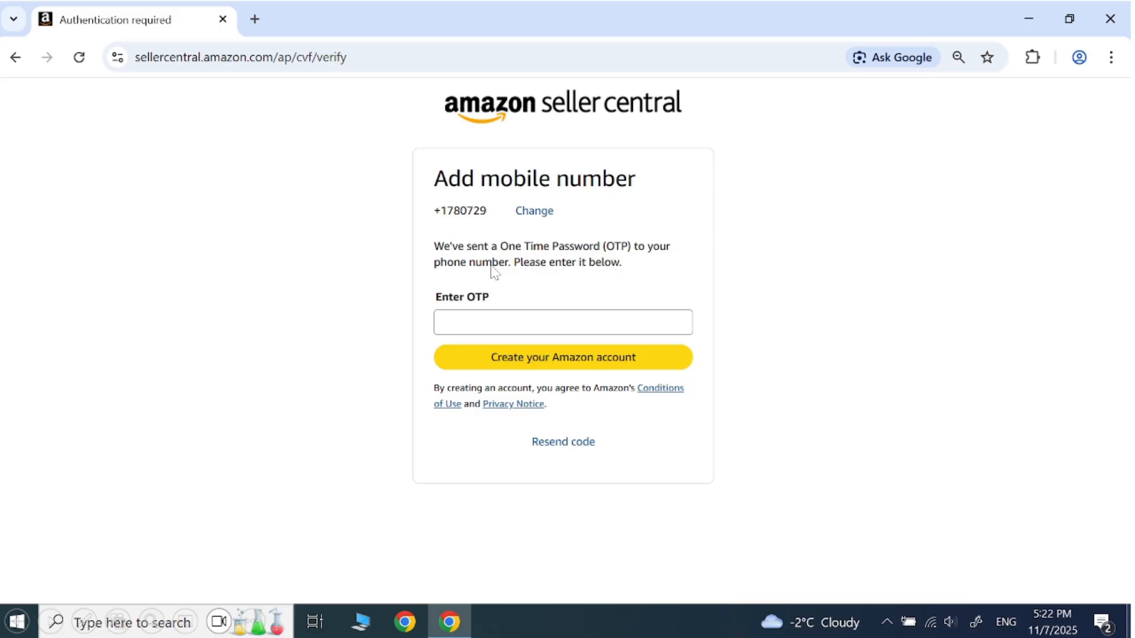
pyautogui.click(469, 322)
pyautogui.click(532, 357)
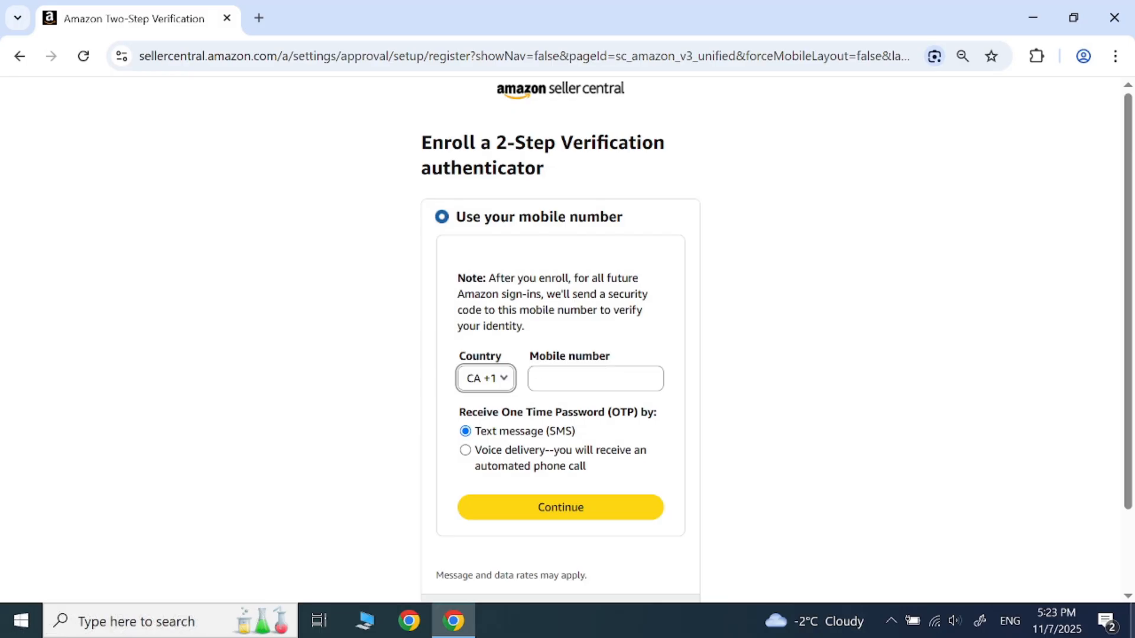
# Step: Enroll the mobile number for 2-Step Verification via text message (SMS)
pyautogui.click(559, 375)
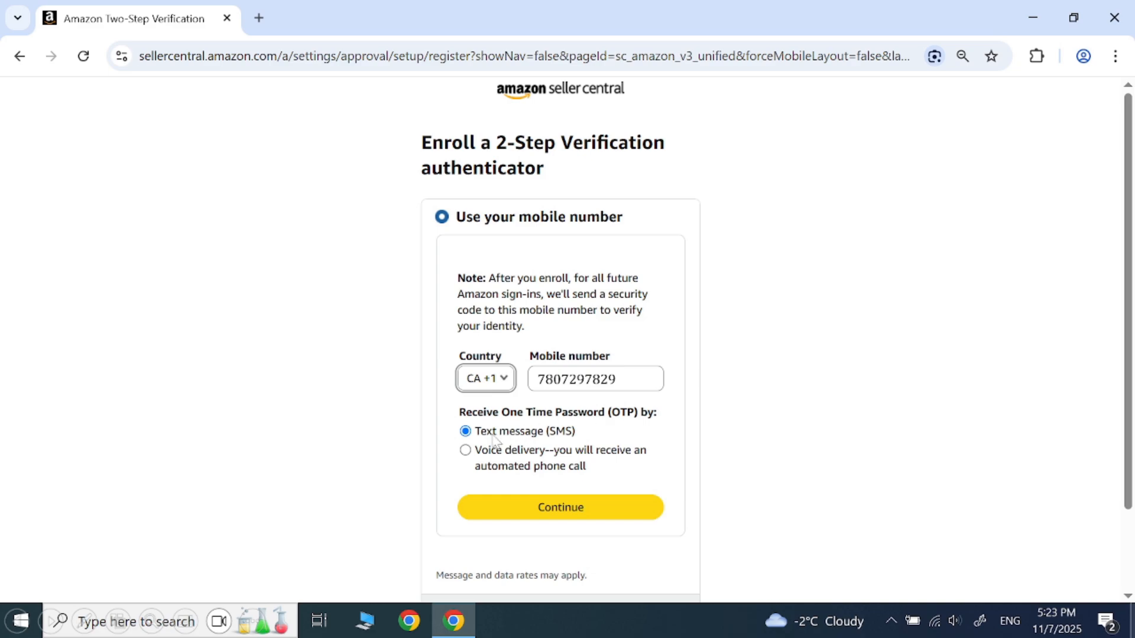
pyautogui.click(543, 510)
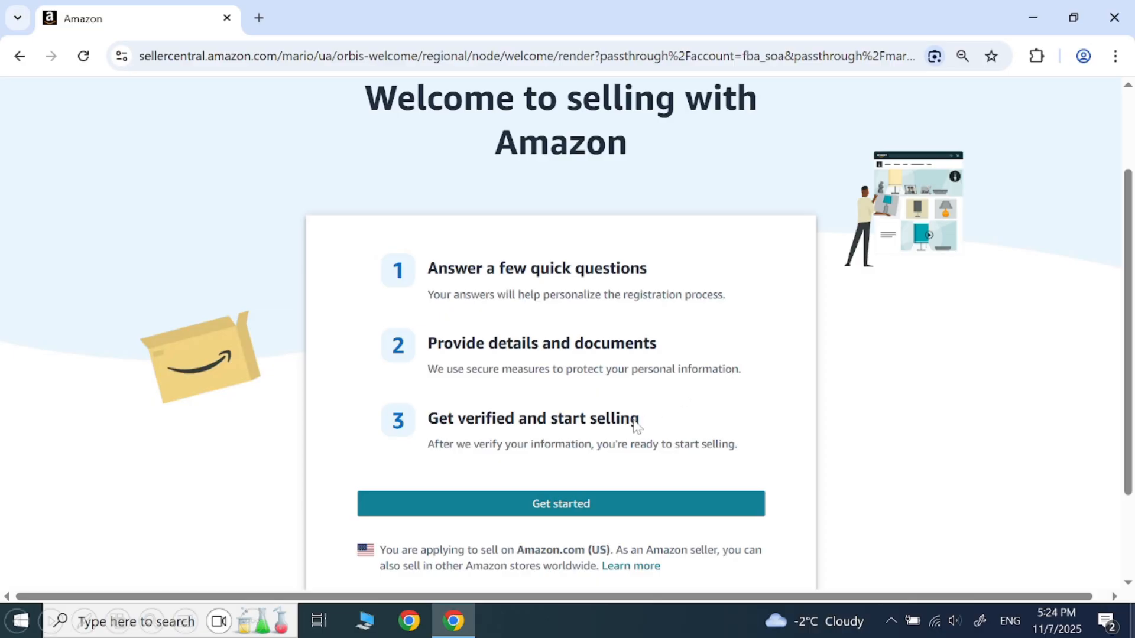
# Step: Begin the registration questions and save Canada as the business location
pyautogui.click(548, 510)
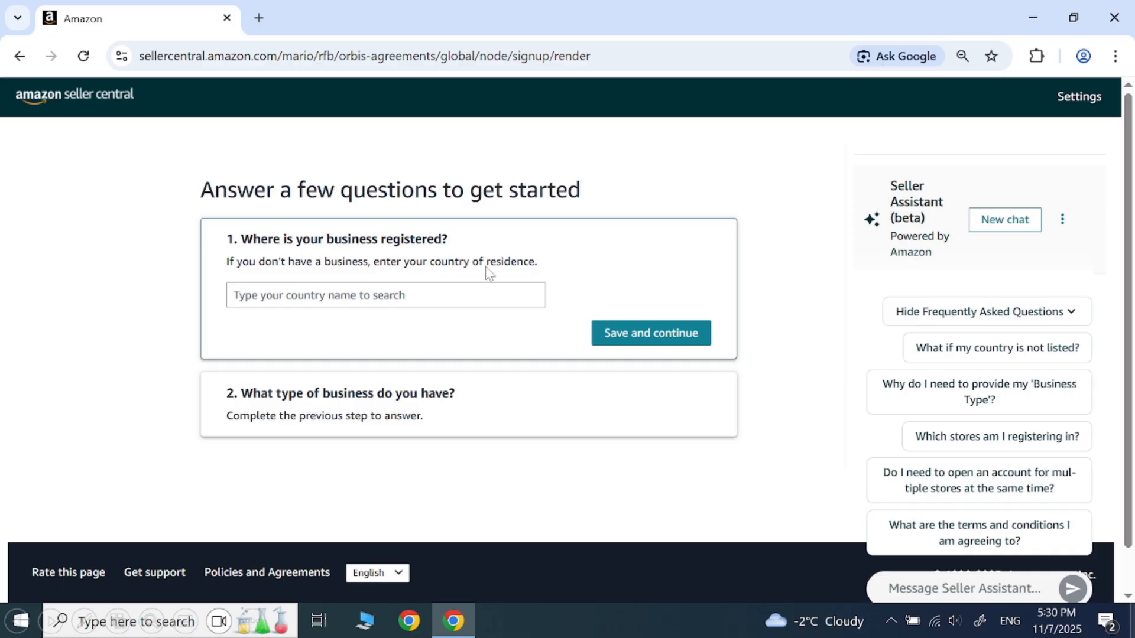
pyautogui.click(317, 296)
pyautogui.write('Canada')
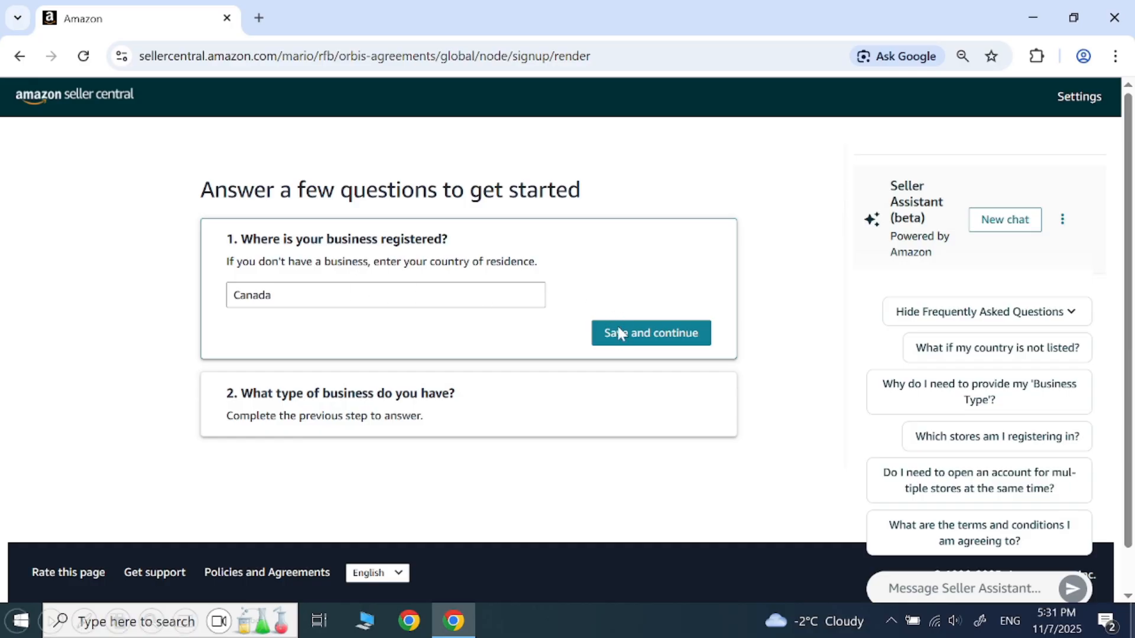
pyautogui.click(651, 339)
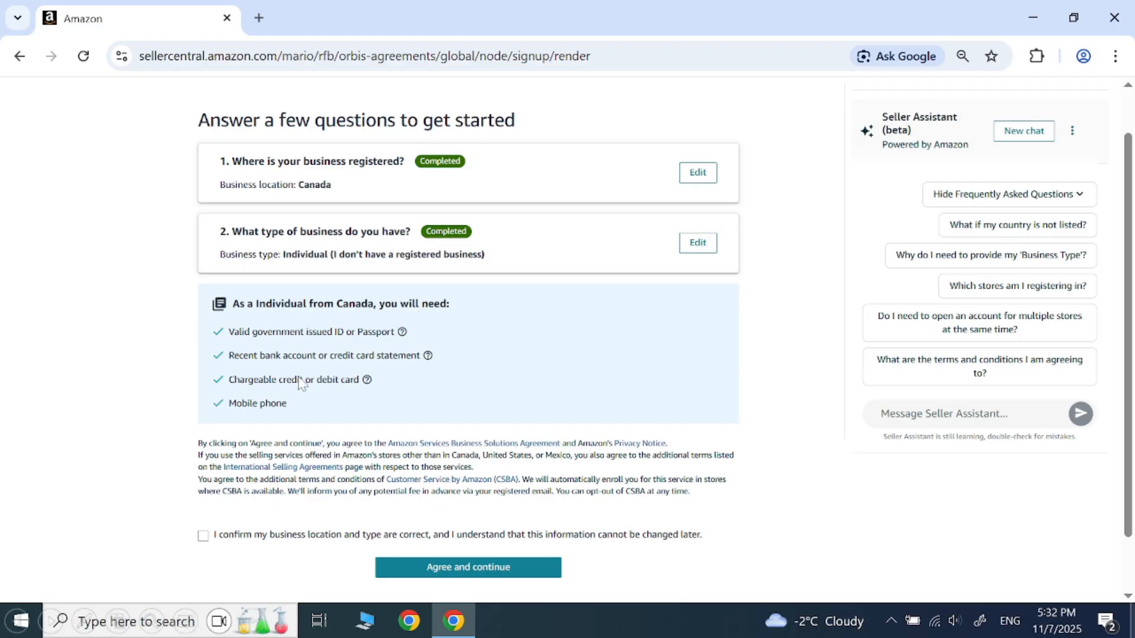
# Step: Confirm the Canada location and Individual business type, and accept the seller agreement
pyautogui.click(204, 537)
pyautogui.click(457, 568)
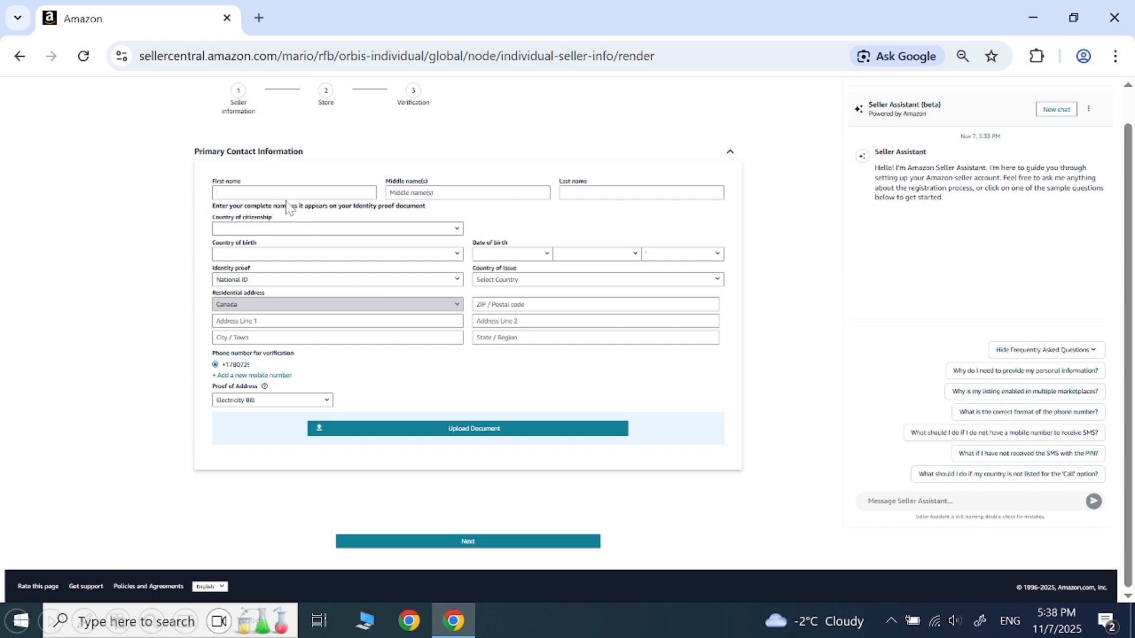
# Step: Enter the seller's first and last name in the contact form
pyautogui.click(569, 199)
# Step: Set Pakistan as citizenship and birth country, and the birth date to May 1999
pyautogui.click(277, 229)
pyautogui.write('Pakistan')
pyautogui.click(259, 256)
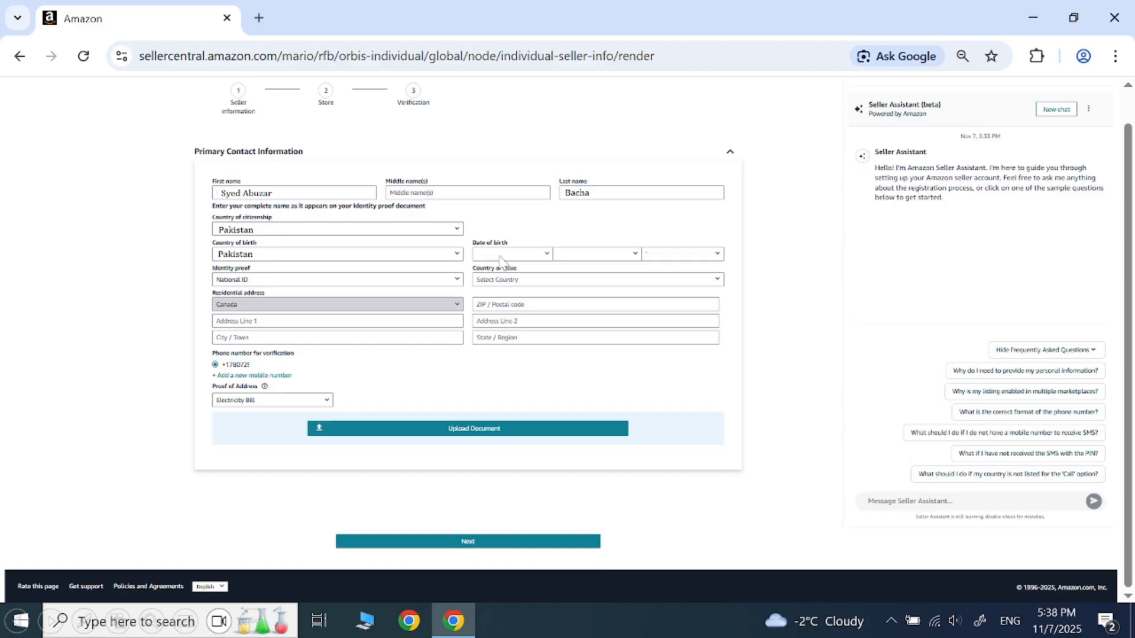
pyautogui.click(566, 254)
pyautogui.write('May')
pyautogui.click(664, 256)
pyautogui.write('1999')
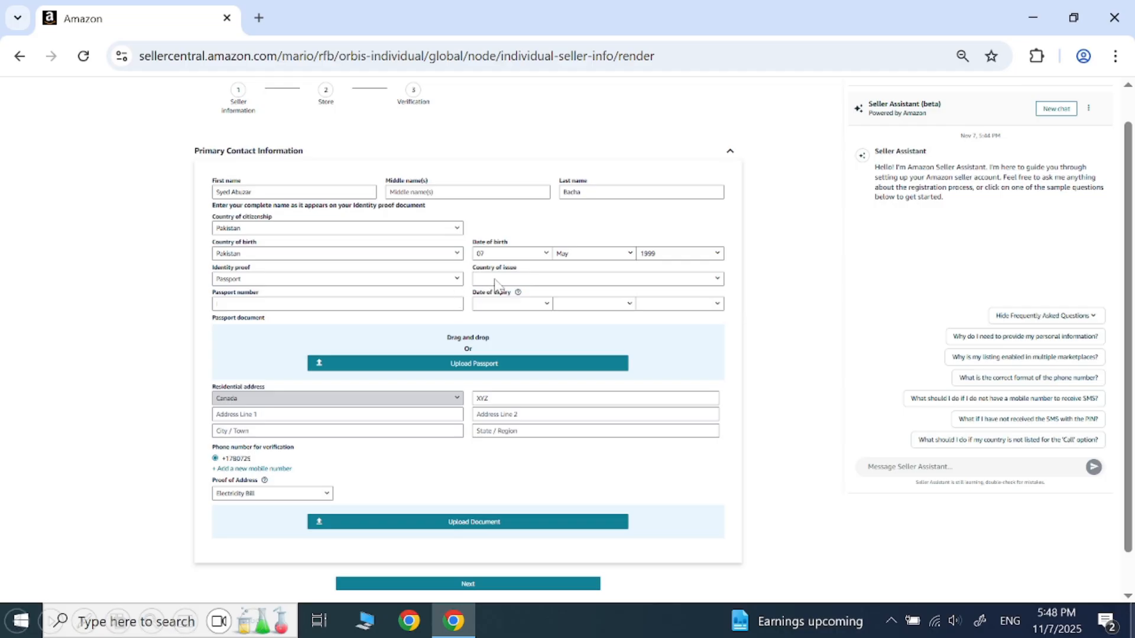
# Step: Enter the passport number and set the passport expiry month to July
pyautogui.write('Pakistan')
pyautogui.write('06')
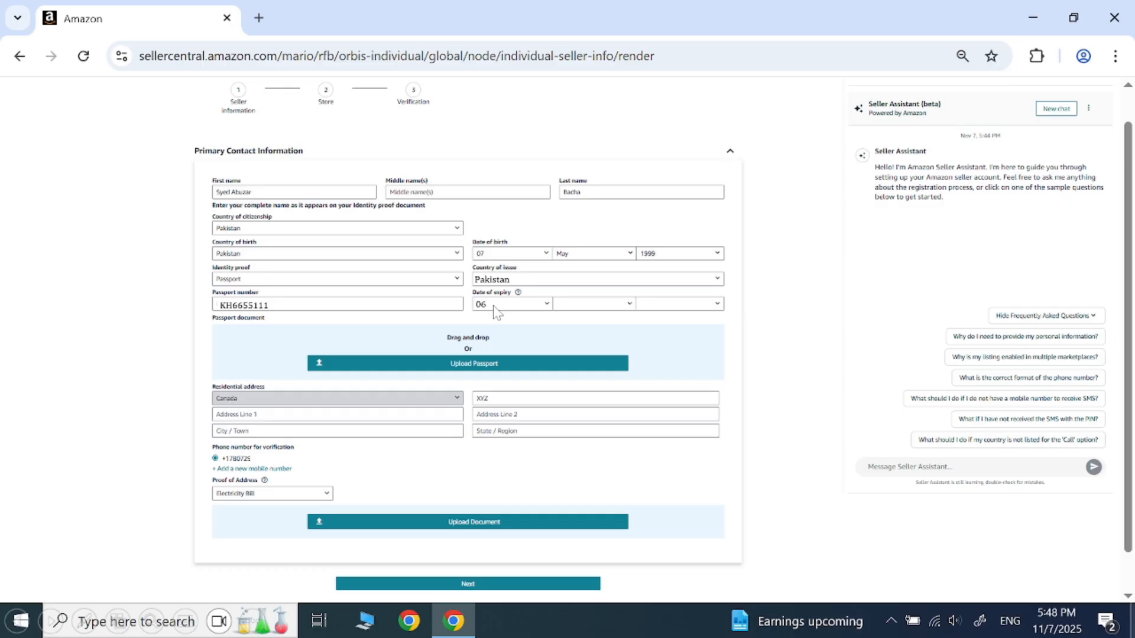
pyautogui.click(584, 303)
pyautogui.write('Jul')
# Step: Upload the Passport file and Mobile Bill as proof of address, then submit the seller information
pyautogui.click(464, 371)
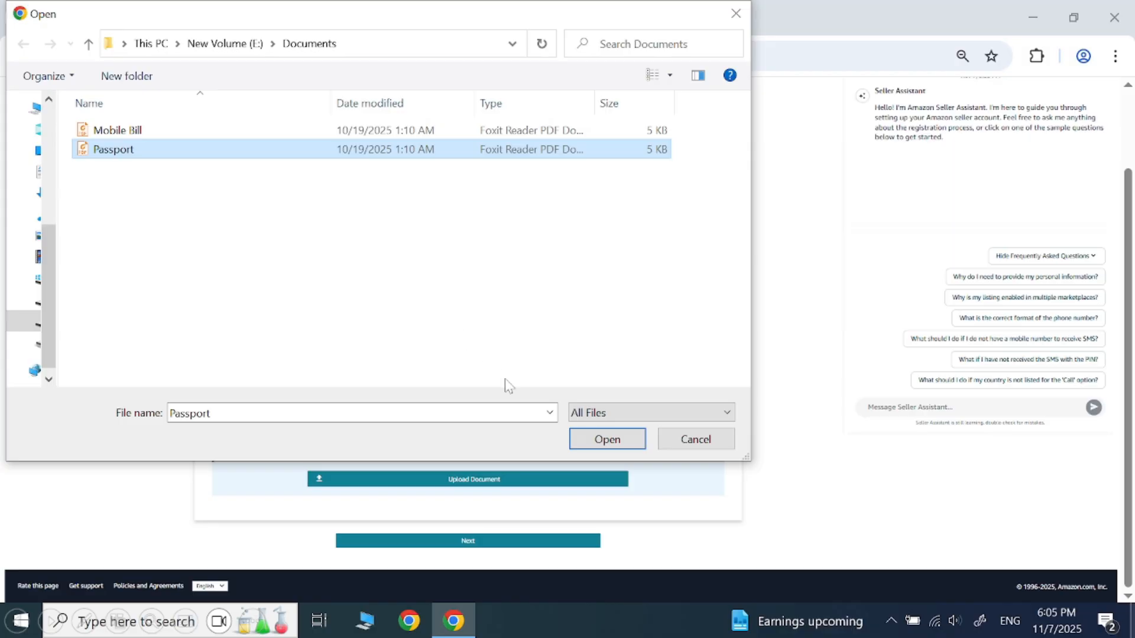
pyautogui.click(603, 438)
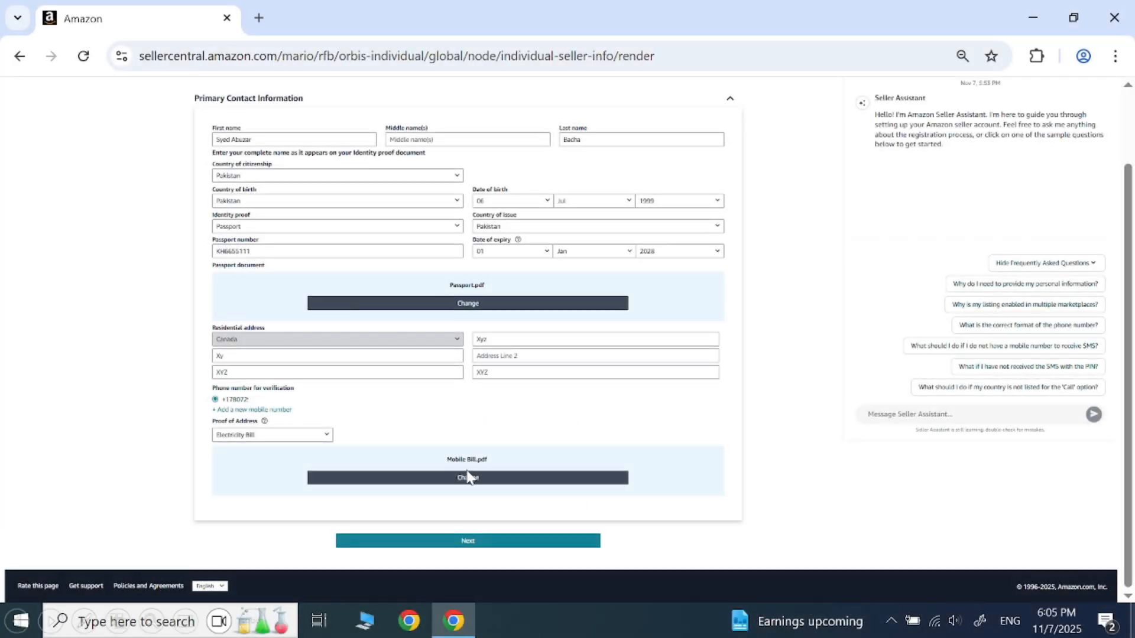
pyautogui.click(467, 477)
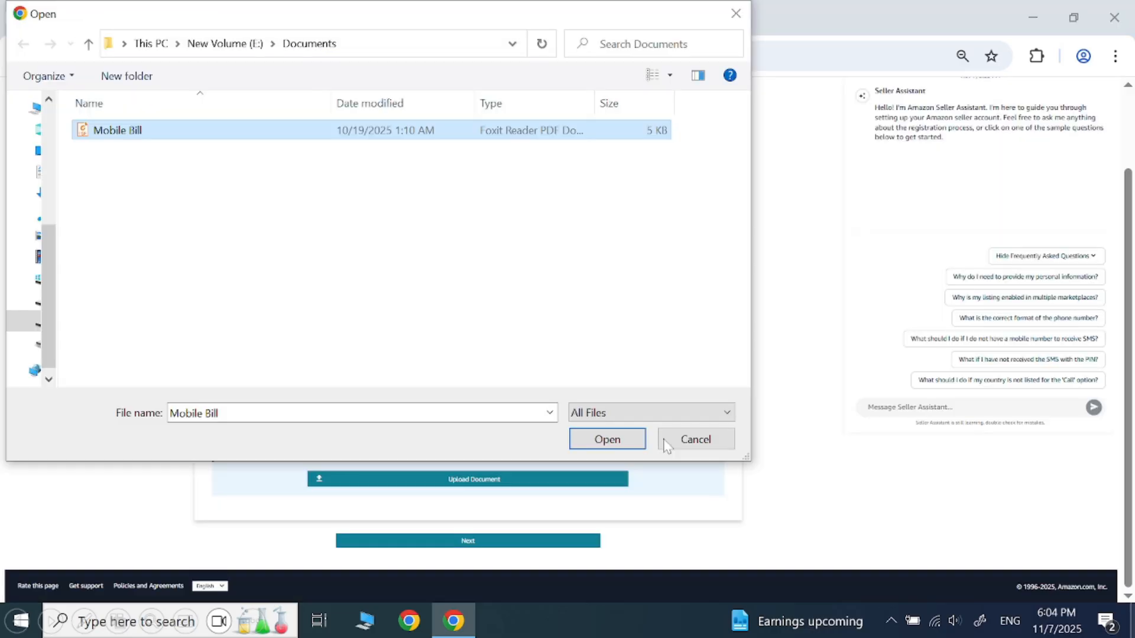
pyautogui.click(609, 439)
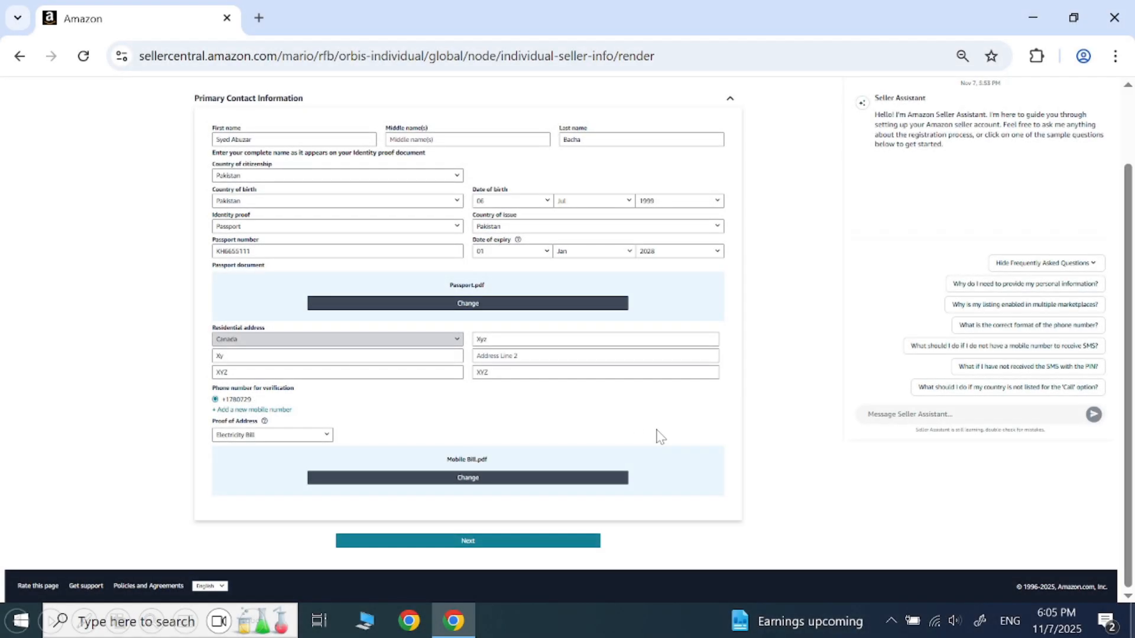
pyautogui.click(452, 541)
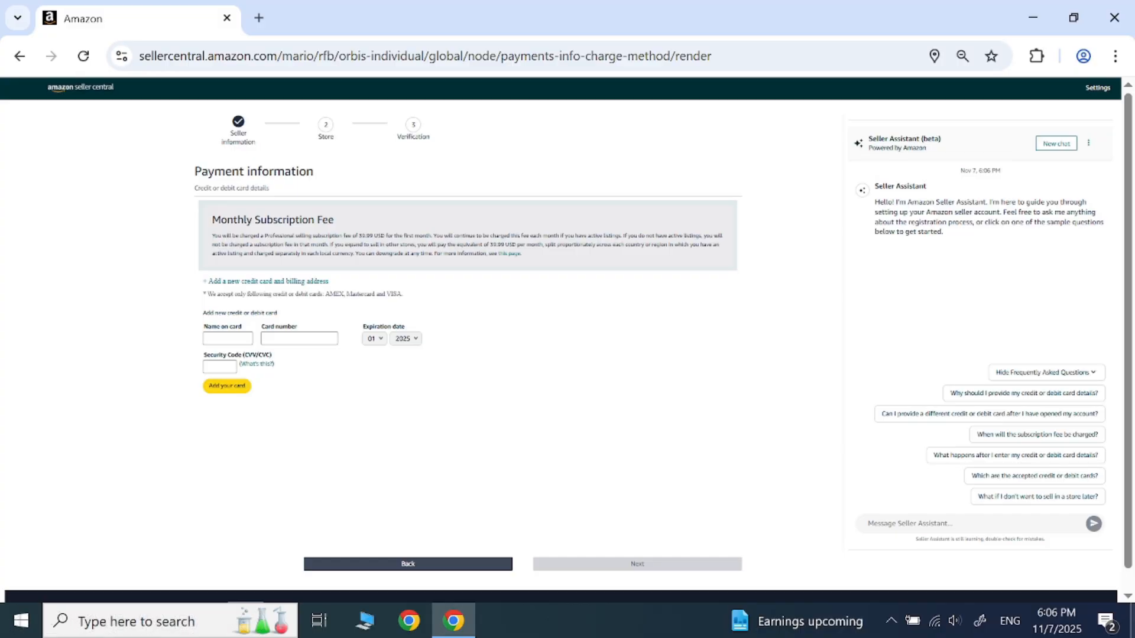
# Step: Add a credit card with the cardholder name, card number and security code
pyautogui.click(211, 341)
pyautogui.write('Abuzar')
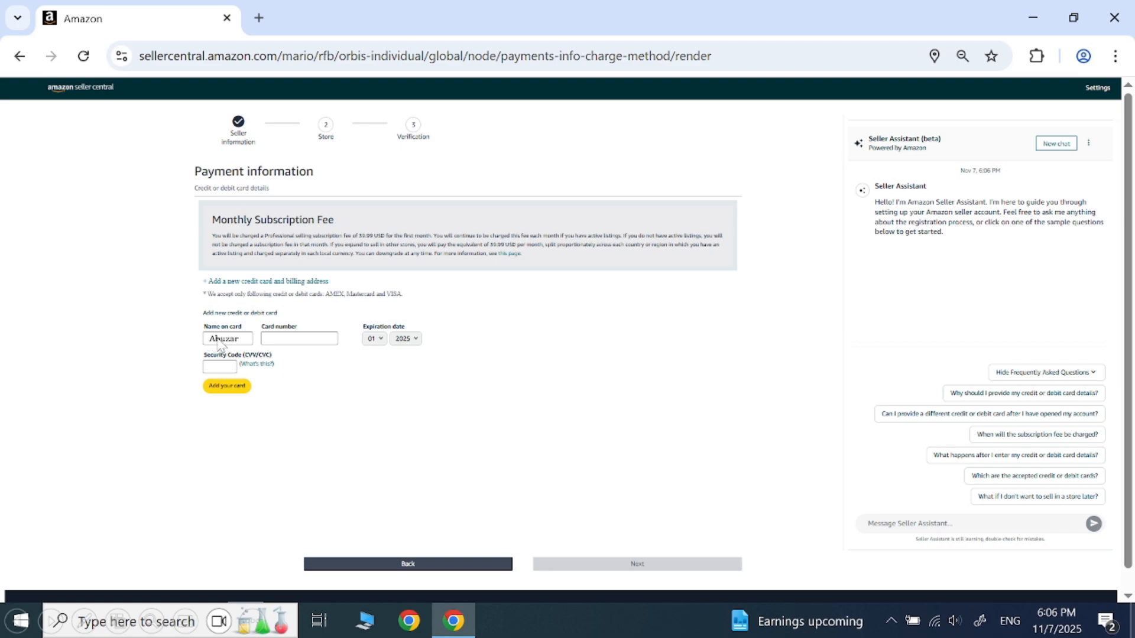
pyautogui.click(273, 340)
pyautogui.click(225, 371)
pyautogui.click(226, 387)
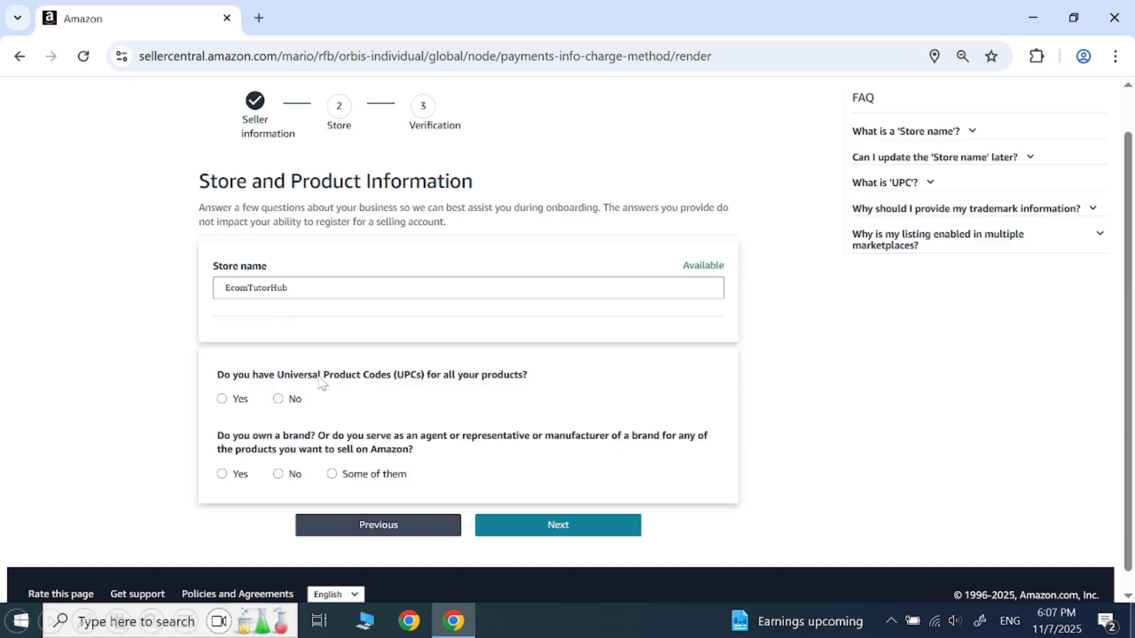
# Step: Answer No to both the UPC and brand-ownership questions and submit the store information
pyautogui.click(278, 400)
pyautogui.click(278, 477)
pyautogui.click(547, 528)
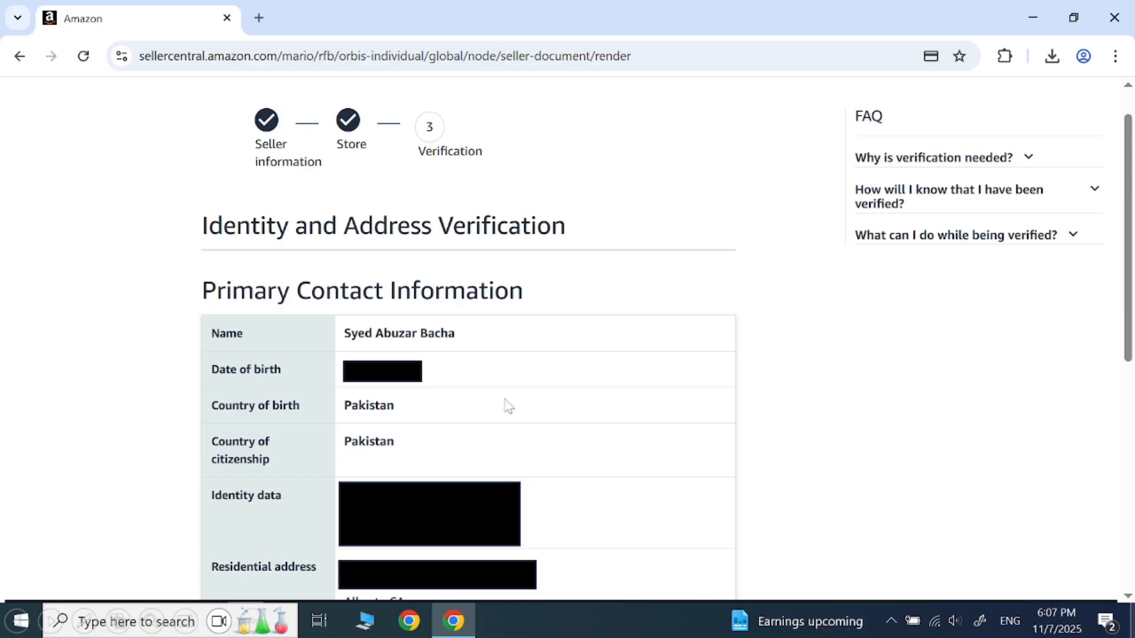
# Step: Confirm the identity and address verification details and continue to the Add new deposit method page
pyautogui.scroll(-5, 508, 407)
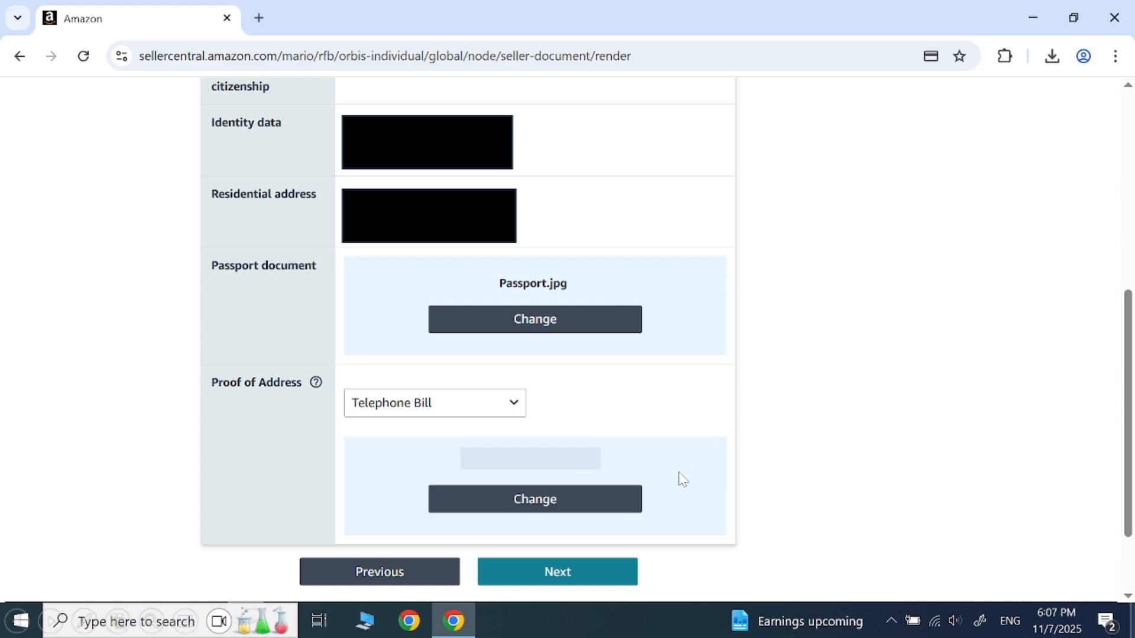
pyautogui.click(558, 572)
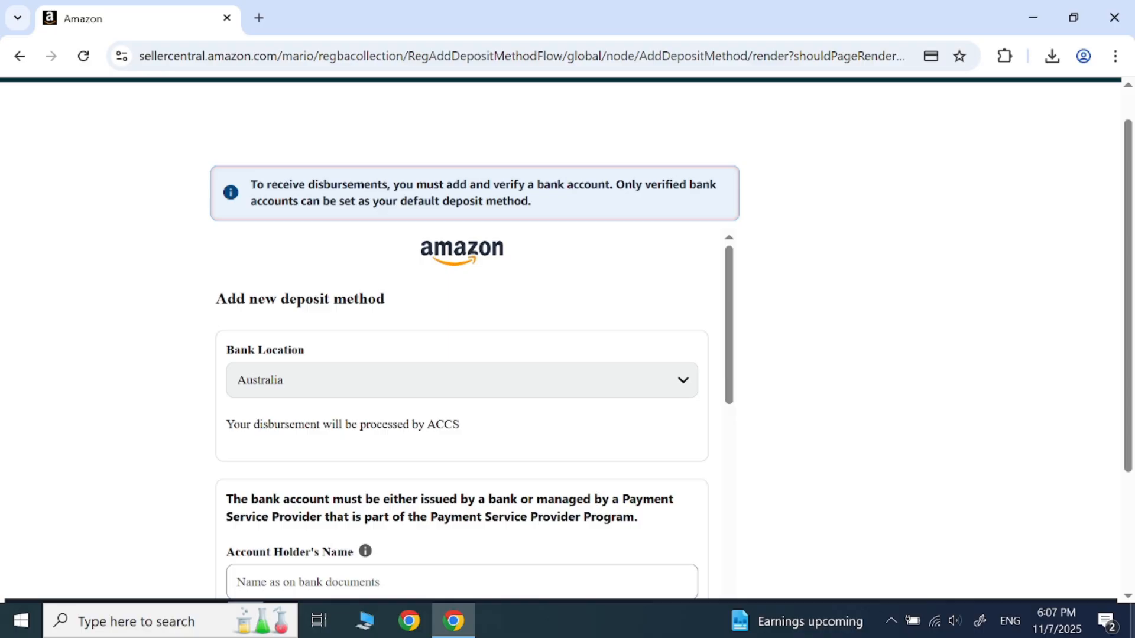
# Step: Enter the account holder's name, the bank's BSB code, and the bank account number twice
pyautogui.scroll(-5, 512, 393)
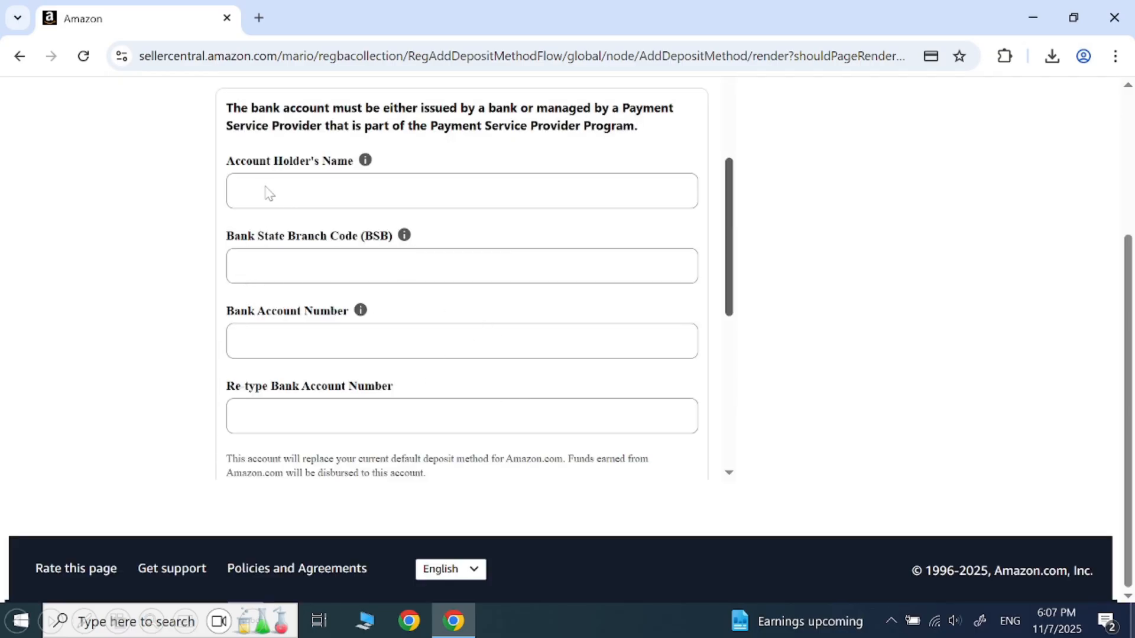
pyautogui.click(264, 265)
pyautogui.write('719')
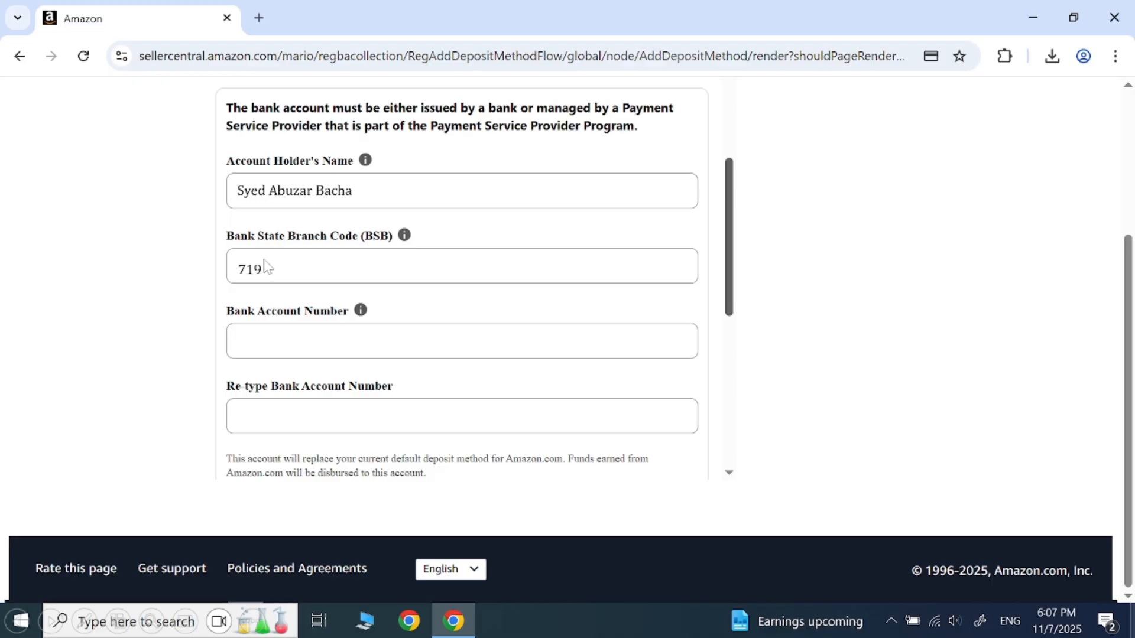
pyautogui.click(250, 337)
pyautogui.click(261, 423)
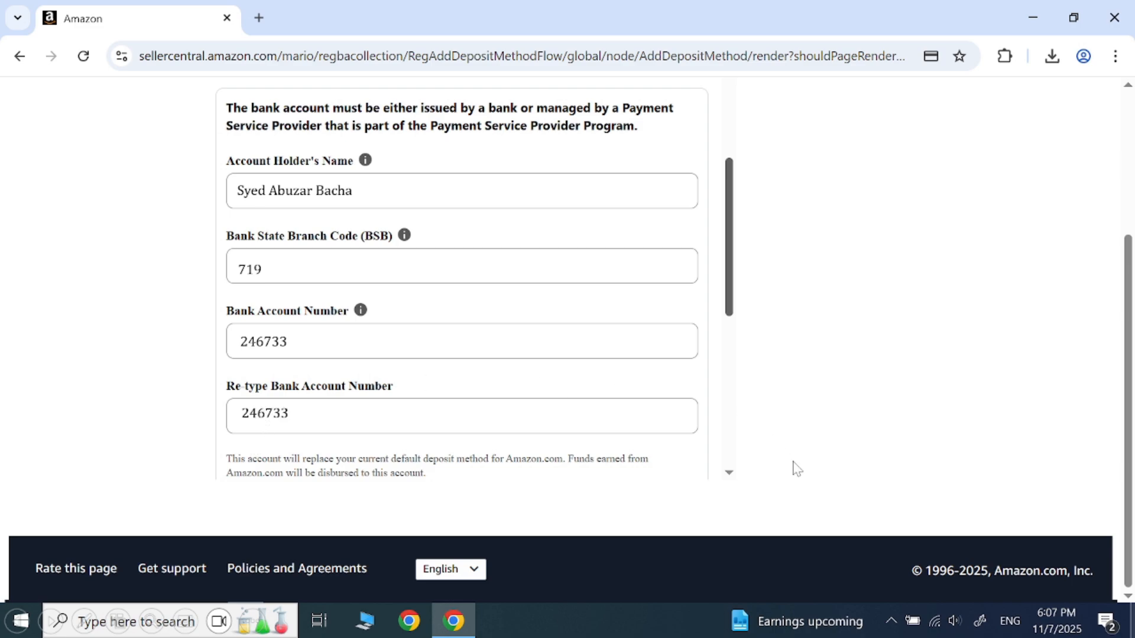
# Step: Save the Australian bank account as the deposit method and make it the default
pyautogui.scroll(-6, 796, 468)
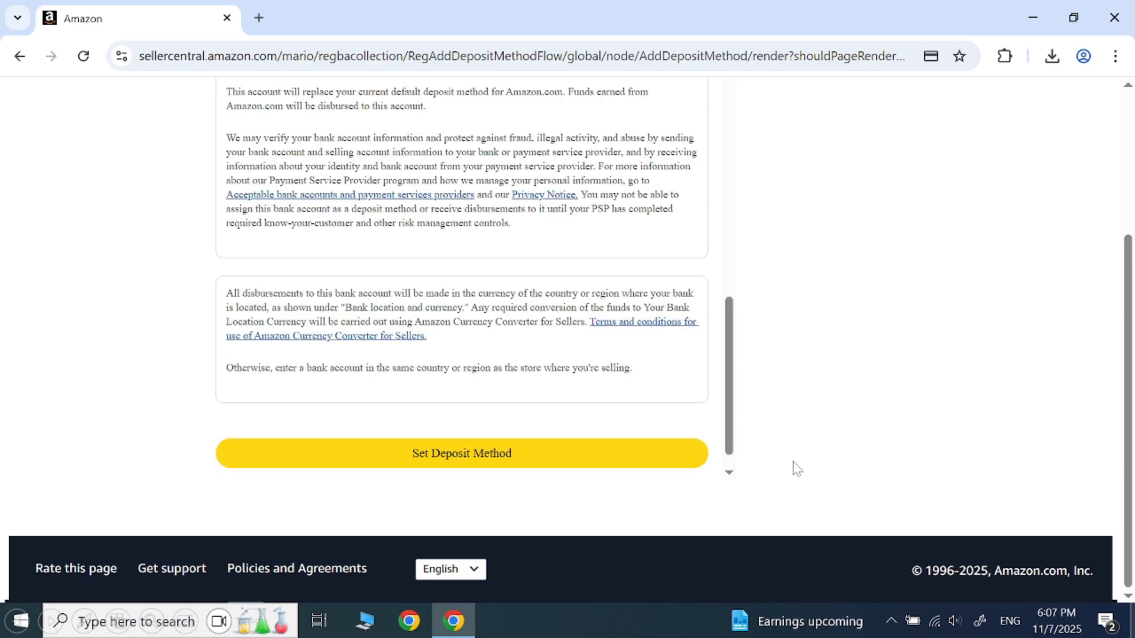
pyautogui.click(467, 460)
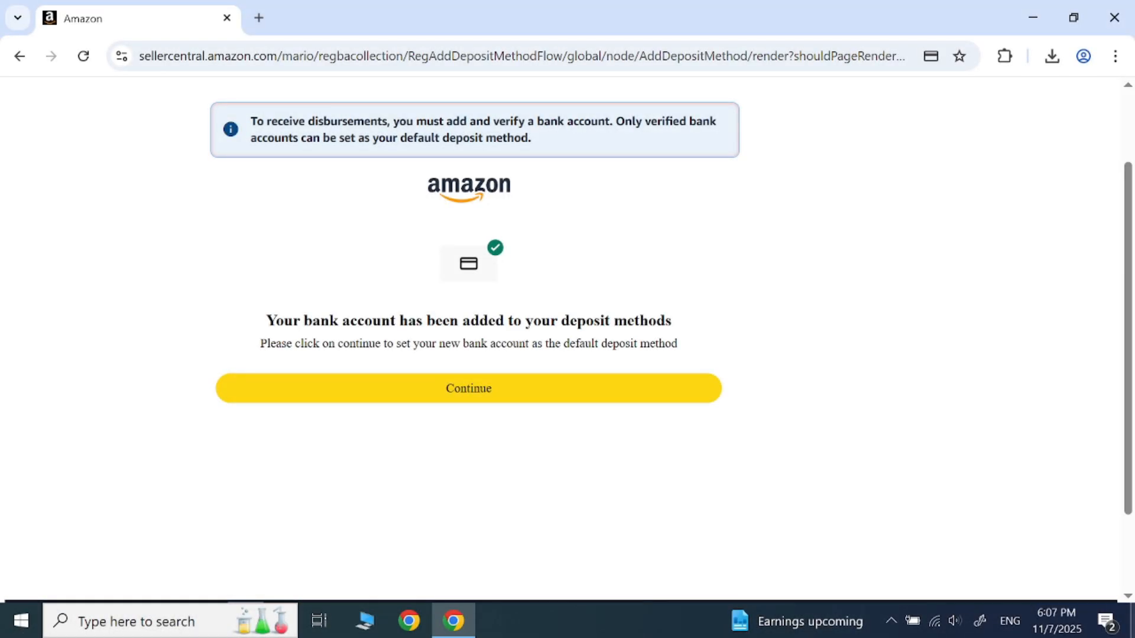
pyautogui.click(496, 389)
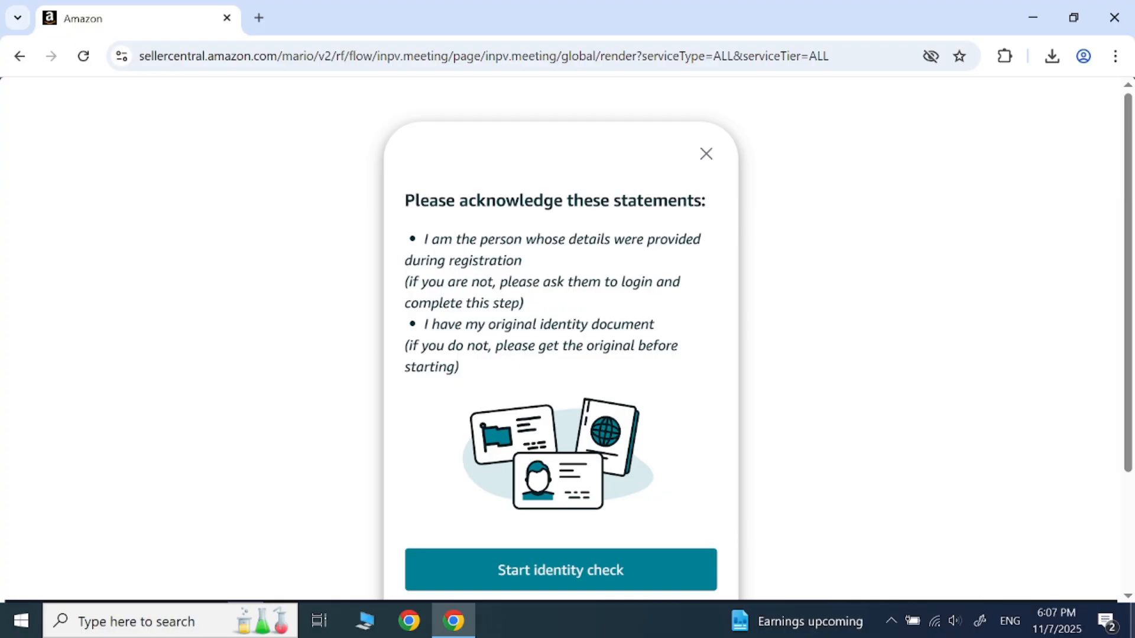
# Step: Start the identity check with Pakistan as issuing country and Passport as the ID type
pyautogui.click(539, 571)
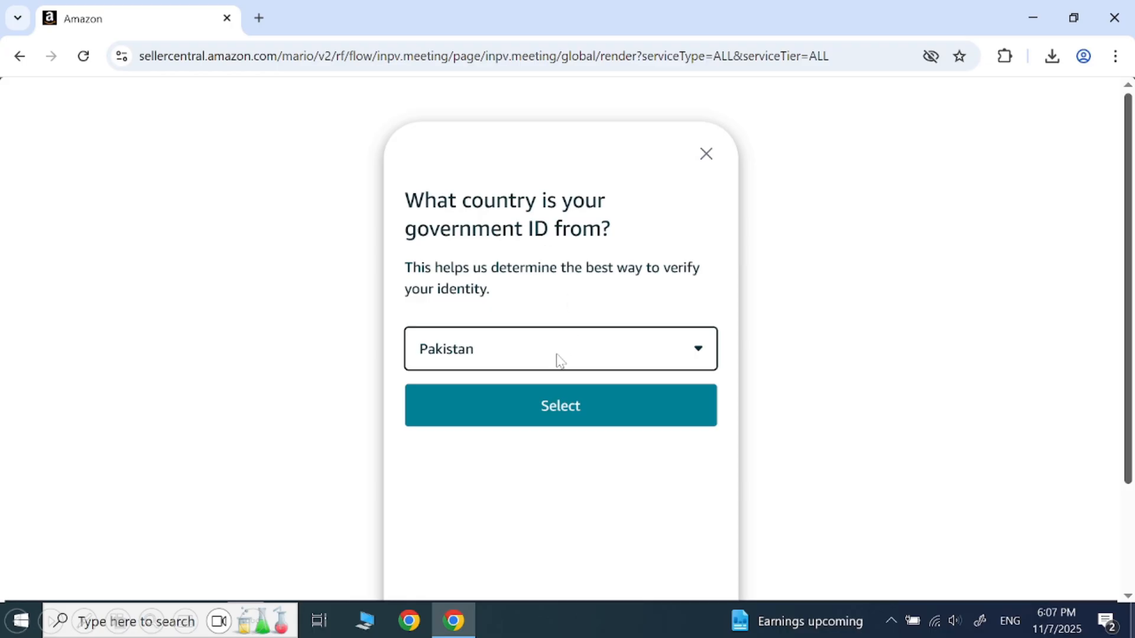
pyautogui.click(559, 409)
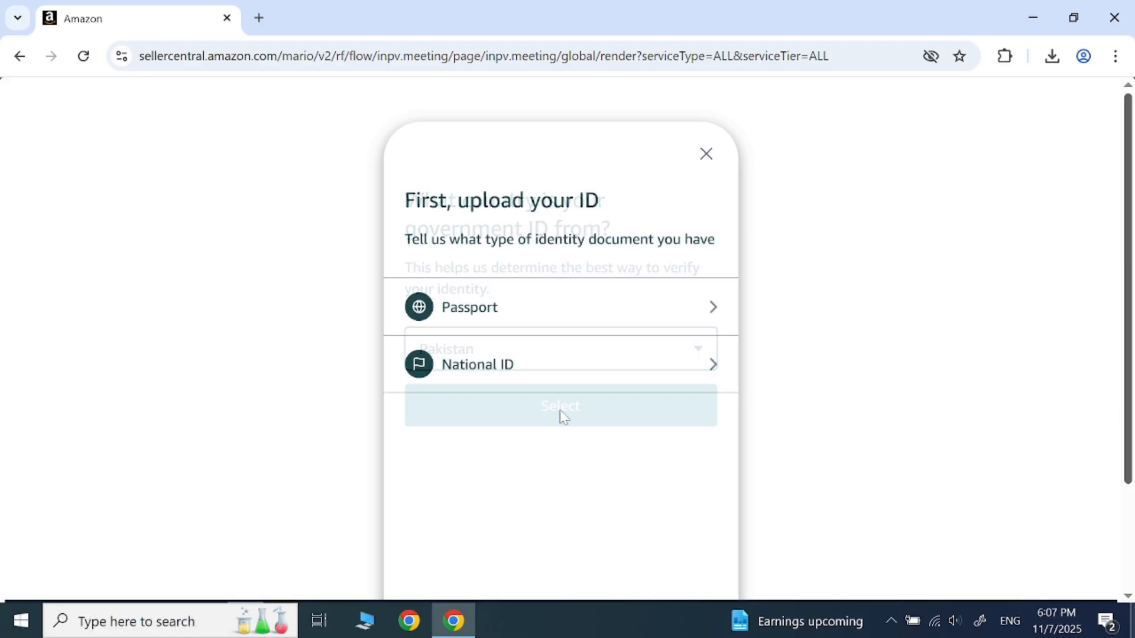
pyautogui.click(480, 309)
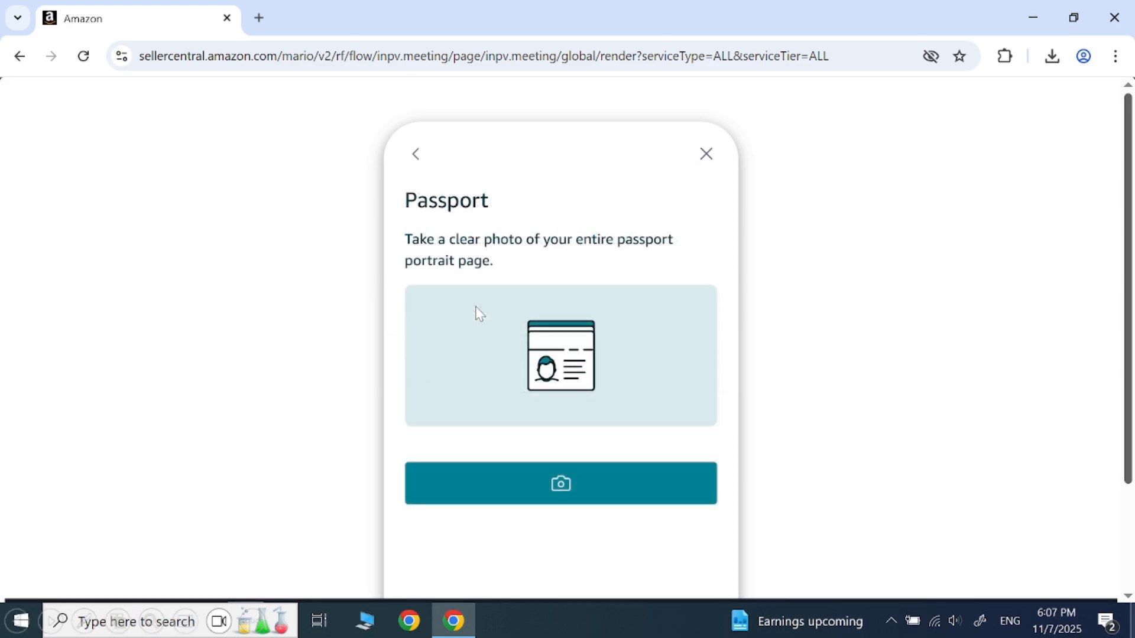
pyautogui.click(546, 475)
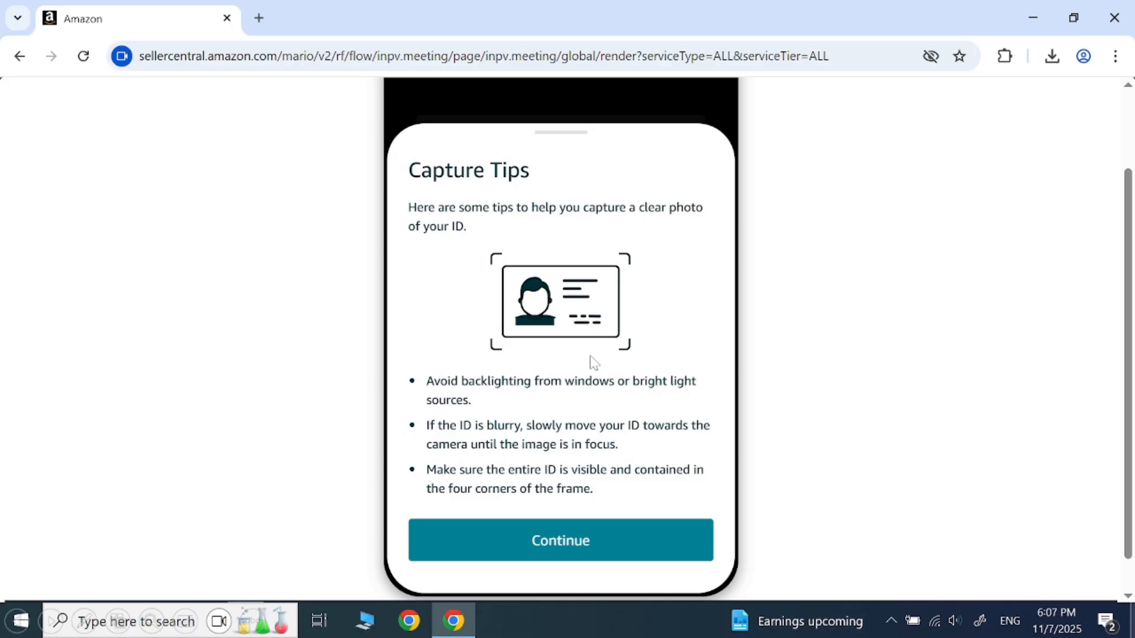
# Step: Move past the capture tips and photograph the passport signature page
pyautogui.click(559, 554)
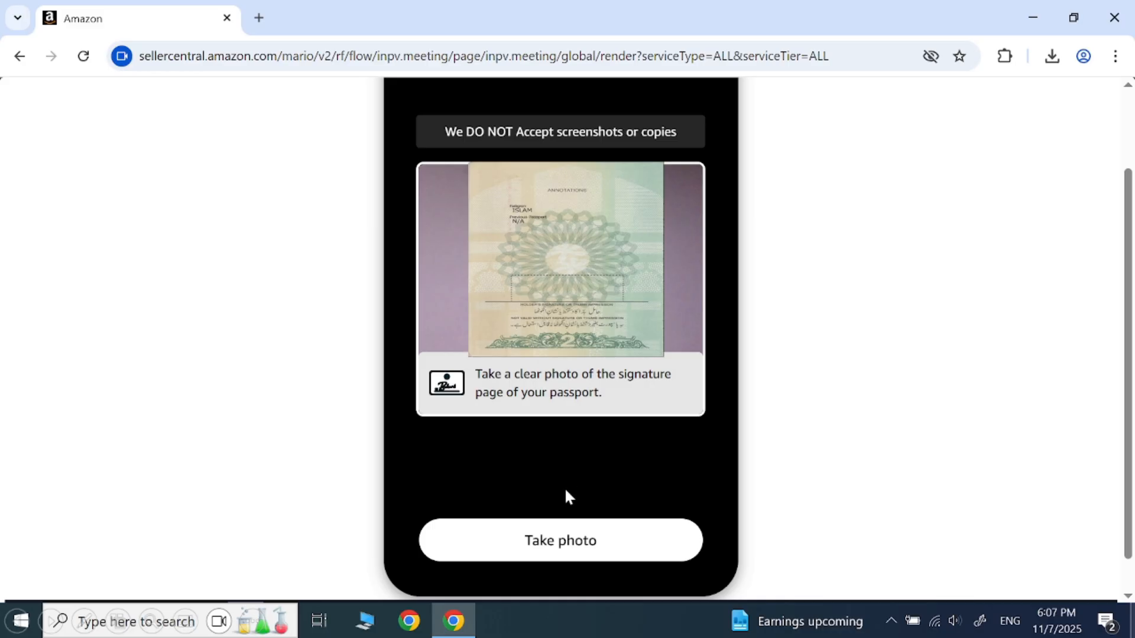
pyautogui.click(563, 541)
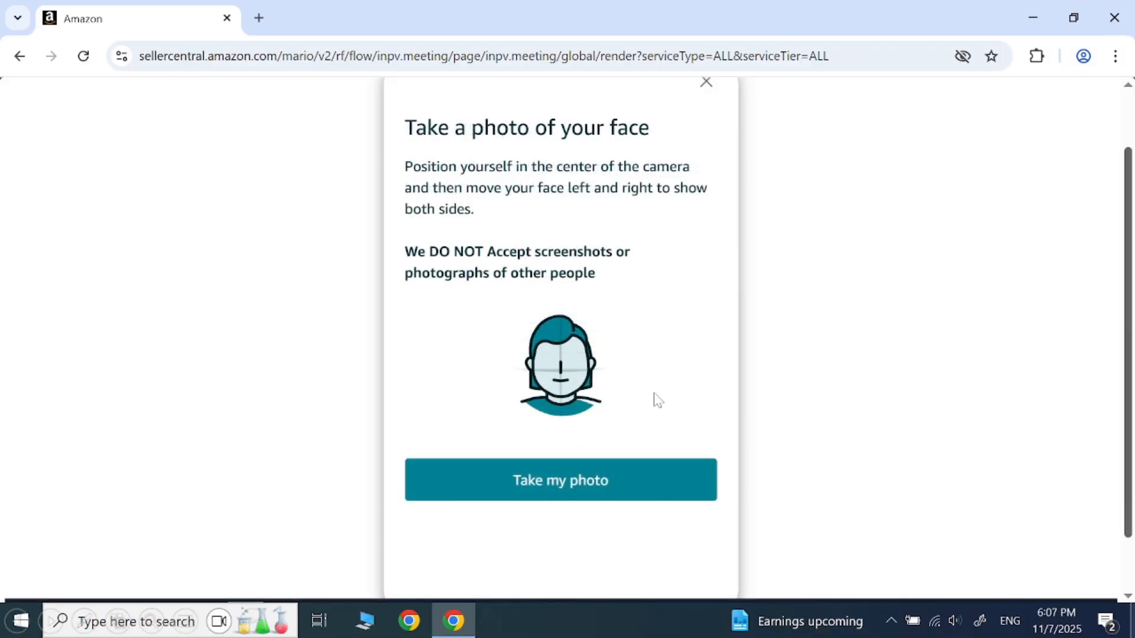
# Step: Start the face photo step and capture the selfie on the Center yourself screen
pyautogui.click(559, 494)
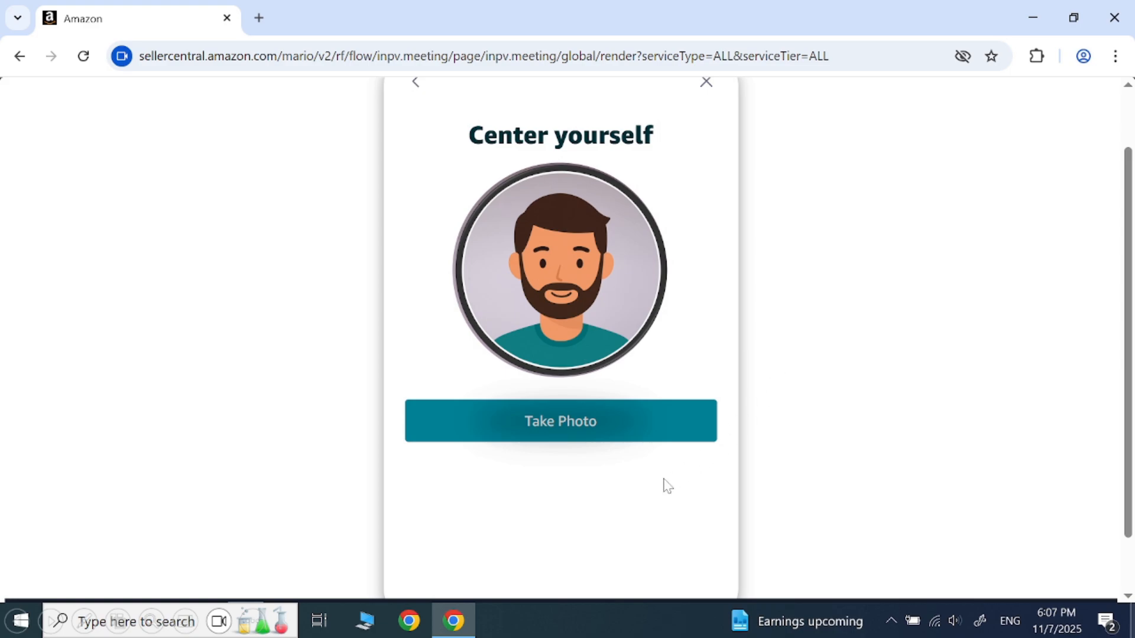
pyautogui.click(560, 422)
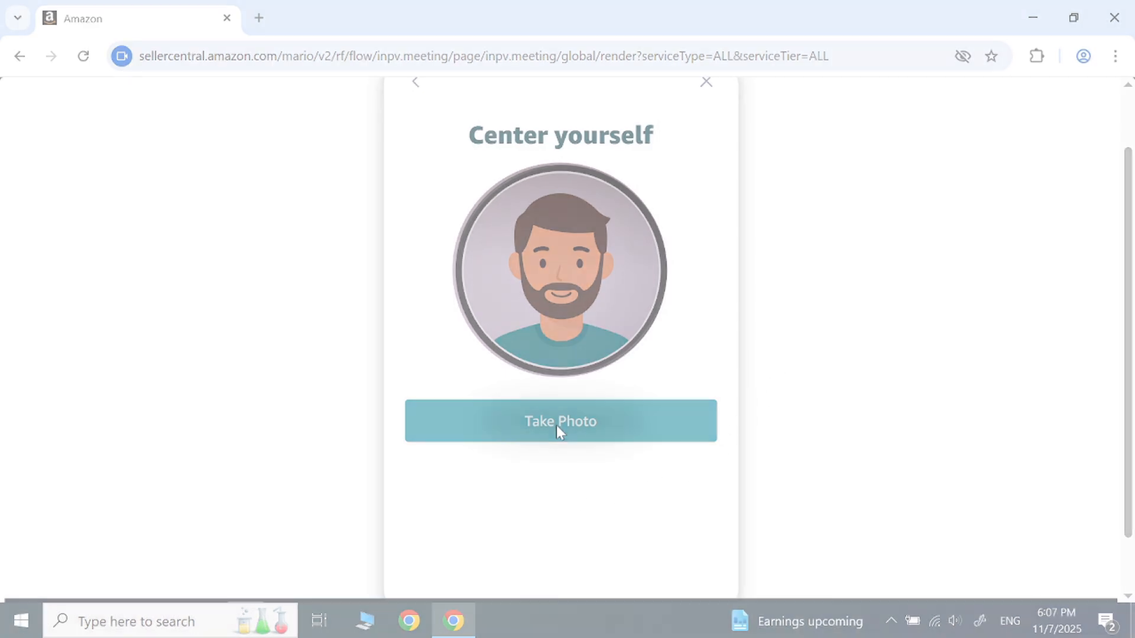